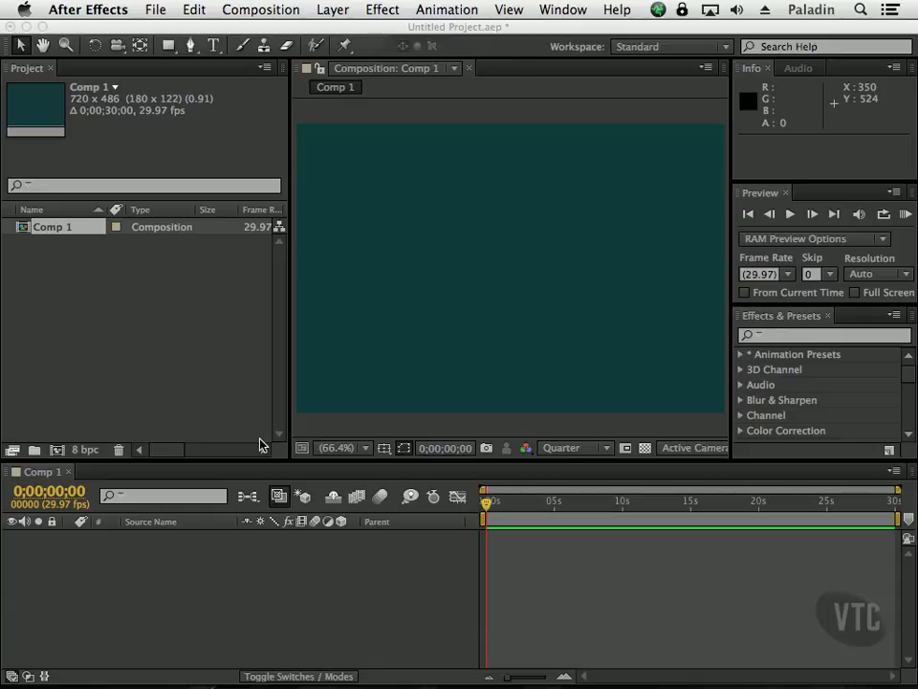
- Switch the interface to the Effects workspace
click(685, 48)
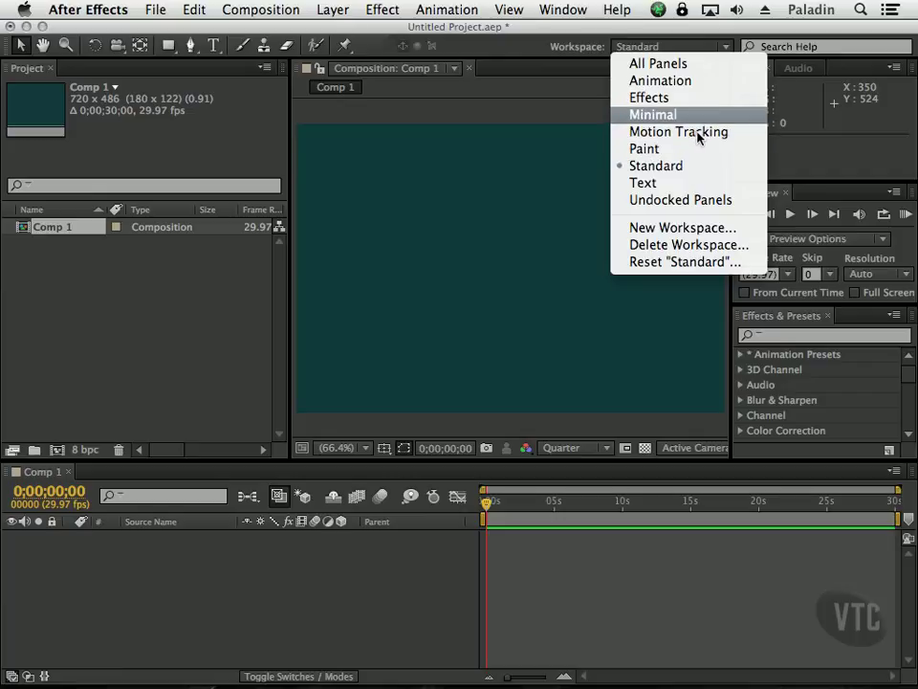
click(682, 99)
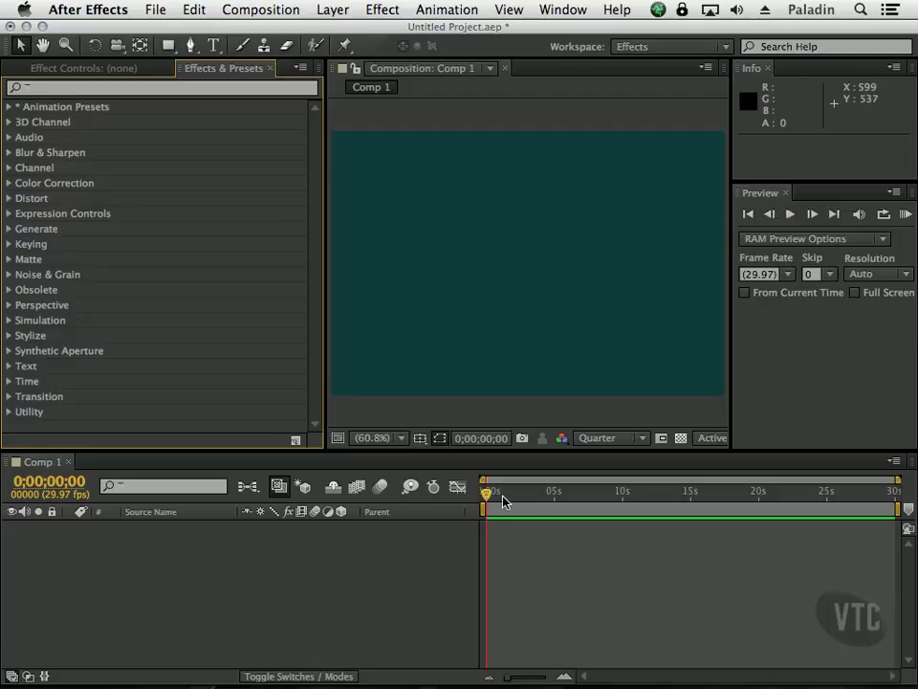
mouse_move(488, 492)
mouse_down()
mouse_move(620, 494)
mouse_move(486, 492)
mouse_up()
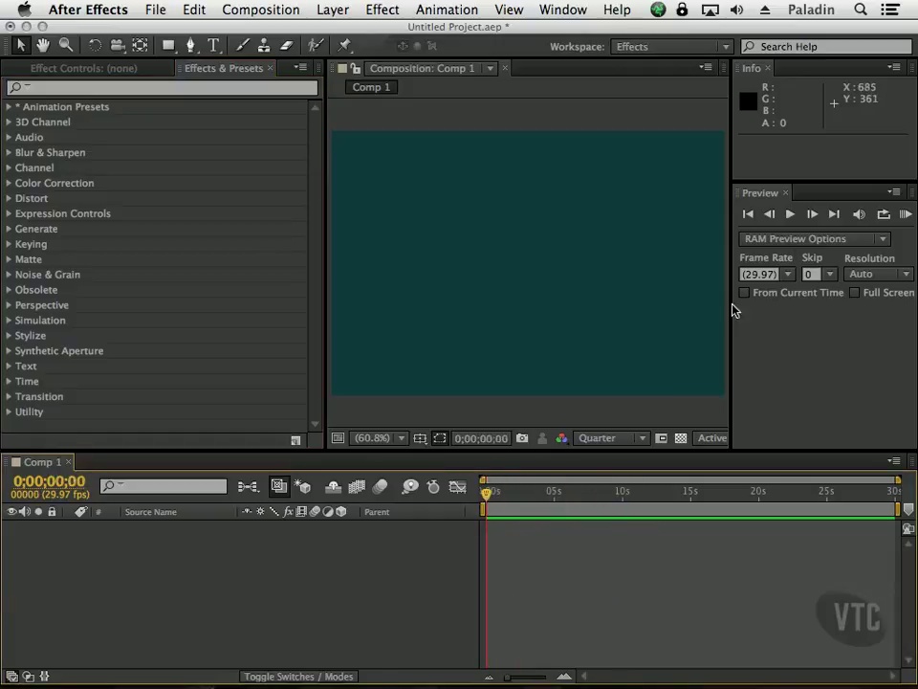
- Replace the Preview and Info panels with the Brushes panel and narrow the Effects & Presets panel
click(788, 194)
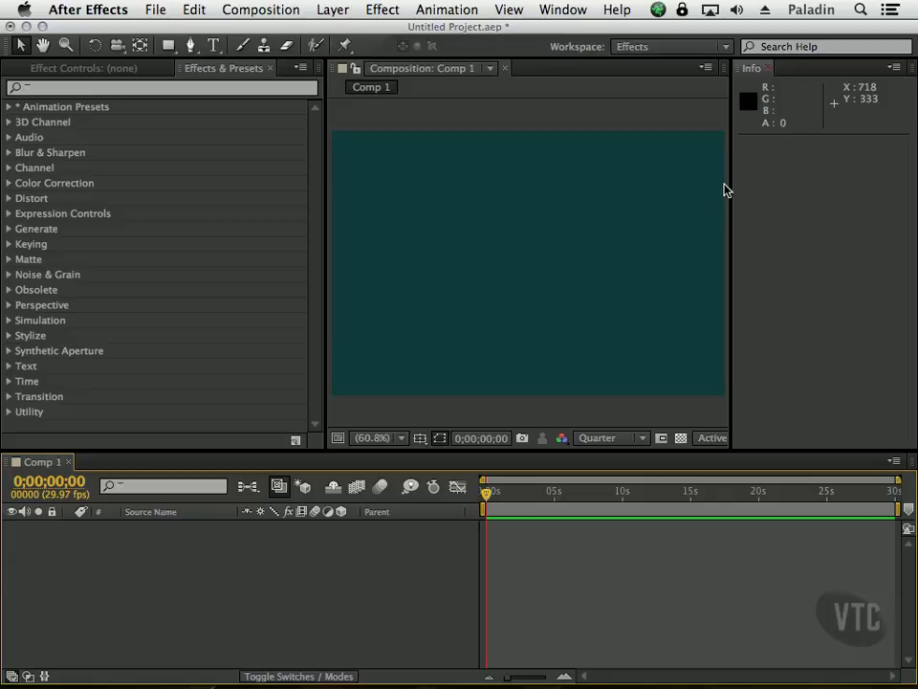
click(562, 10)
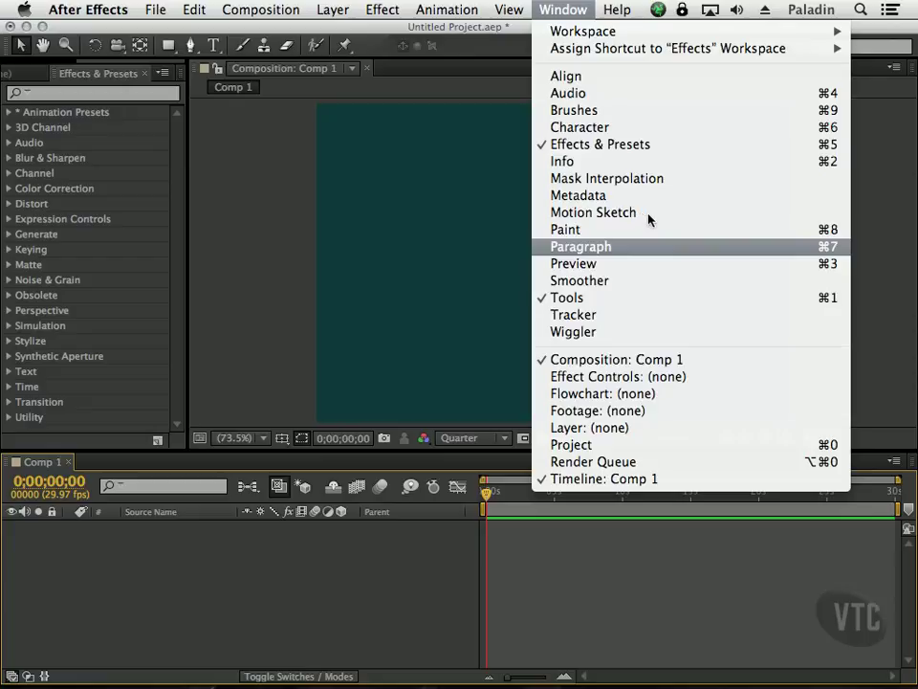
click(603, 124)
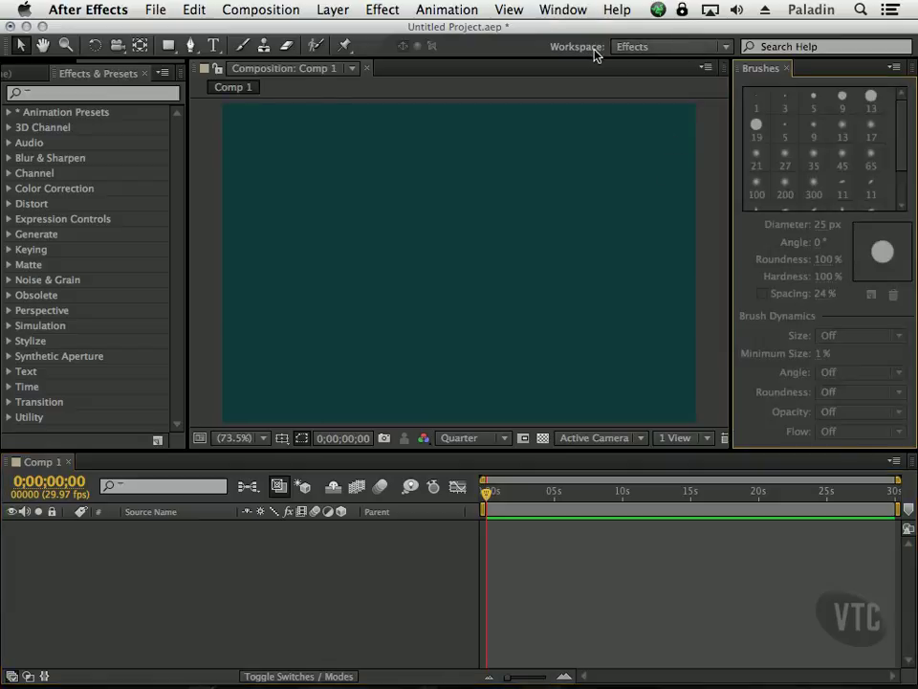
- Save the customized panel layout as a new workspace named DHS Animation
click(675, 55)
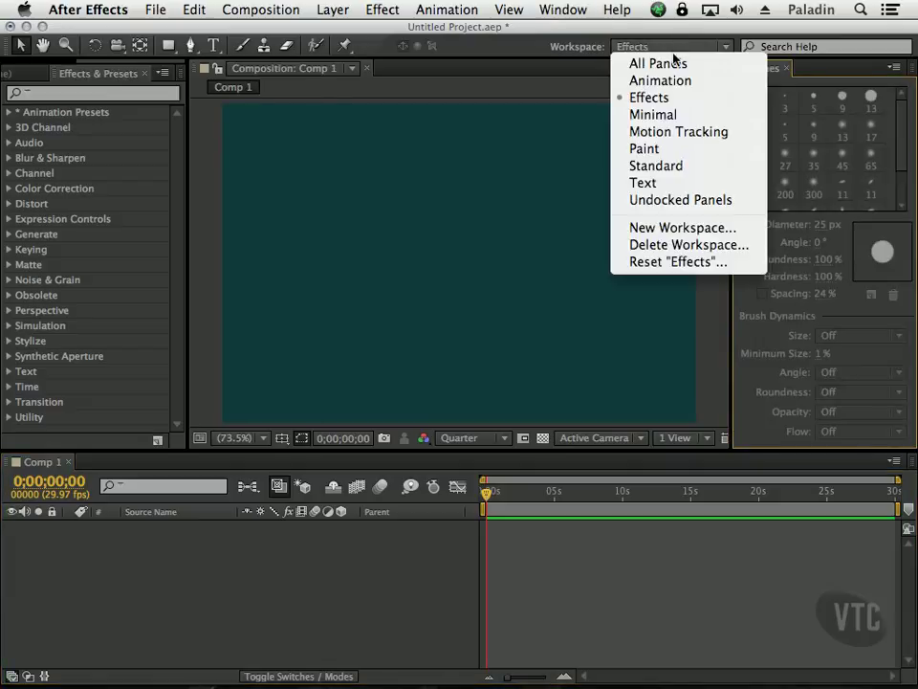
click(688, 228)
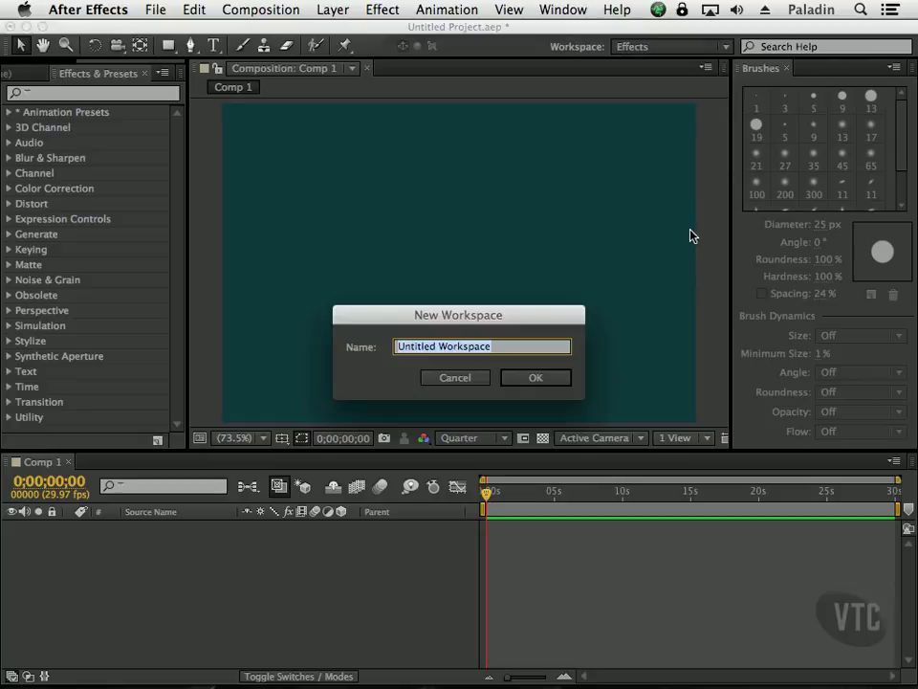
text(D)
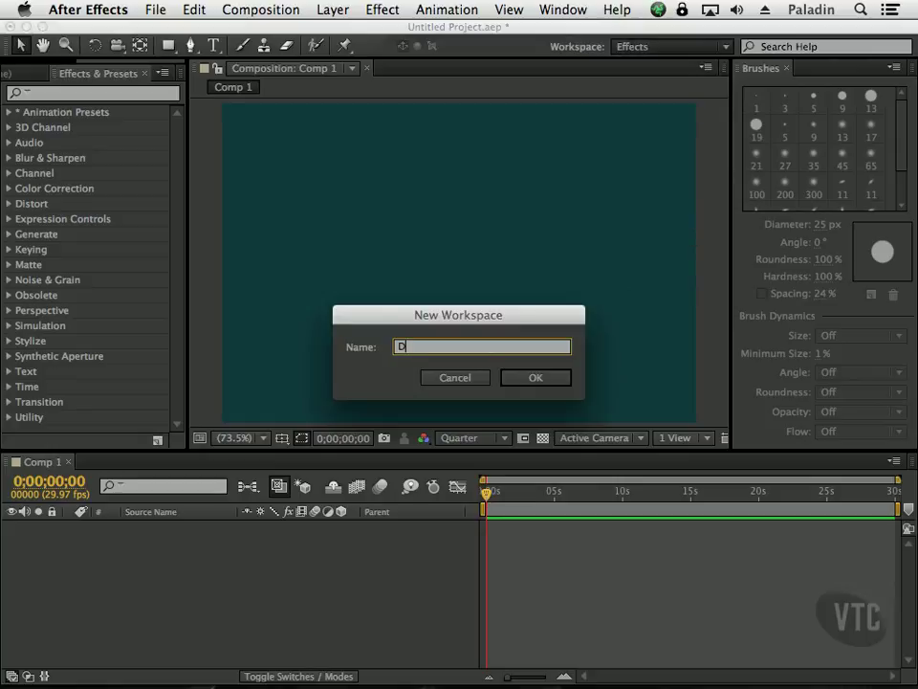
text(HS Animation)
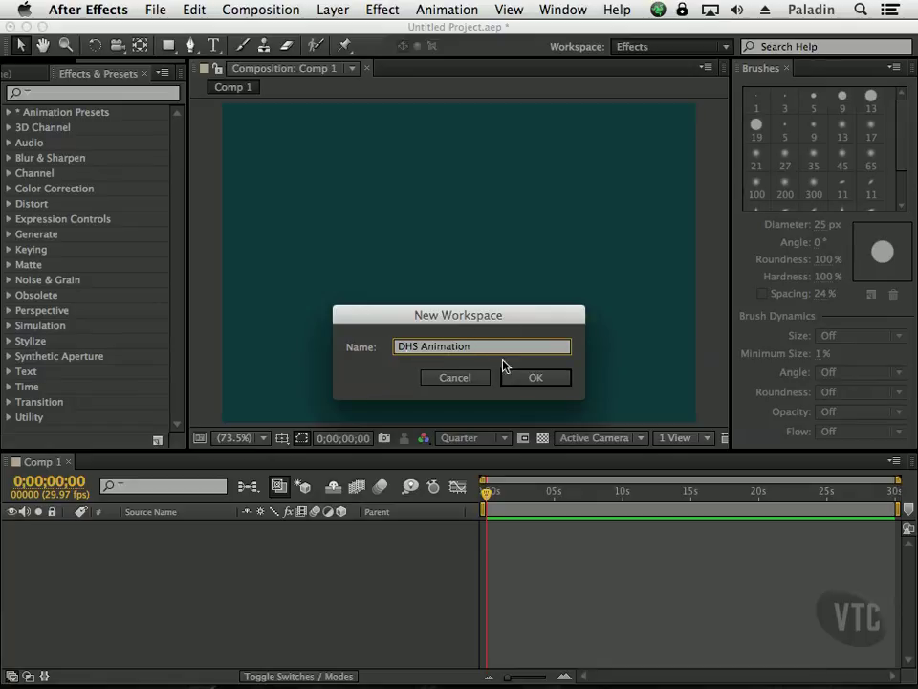
click(532, 379)
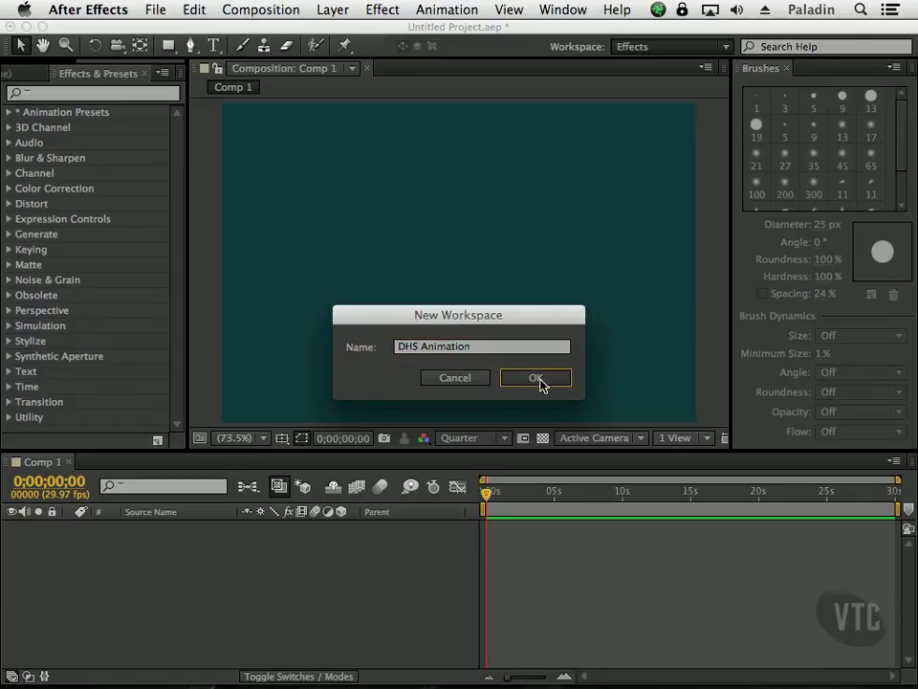
- Switch to the Paint workspace and return to the custom DHS Animation workspace
click(722, 49)
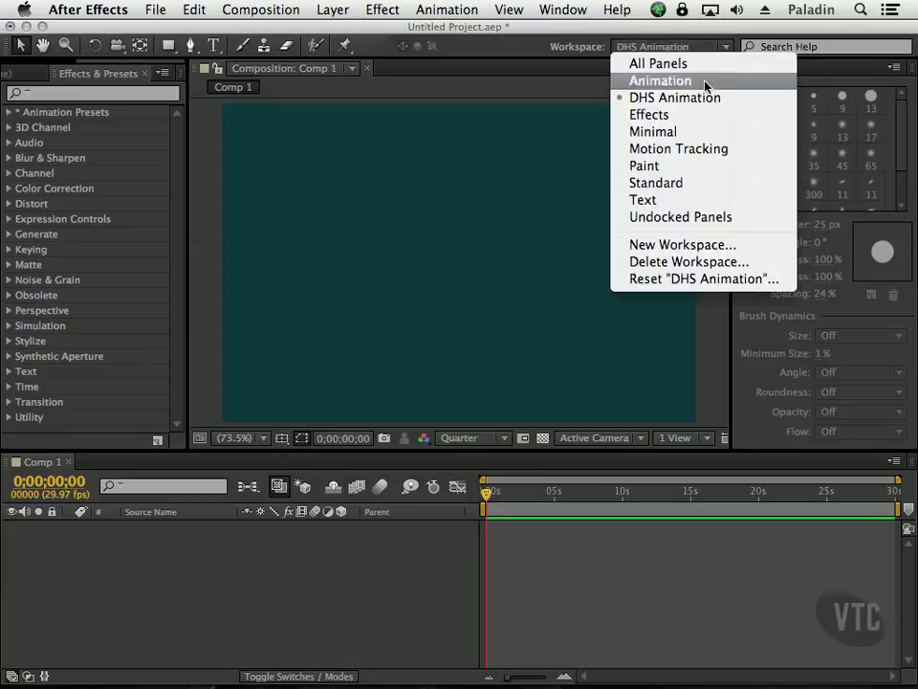
click(697, 167)
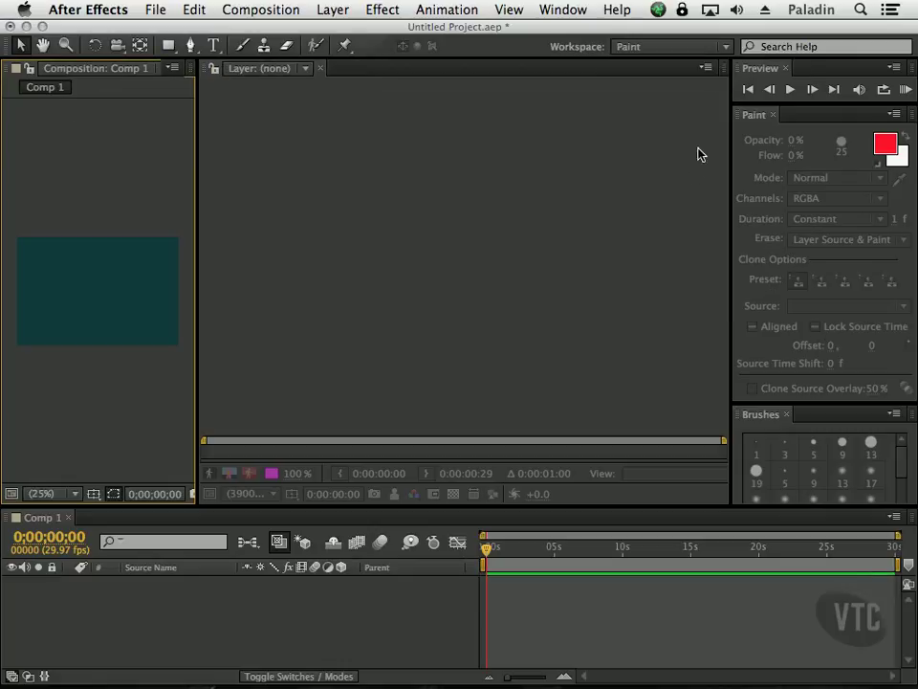
click(727, 47)
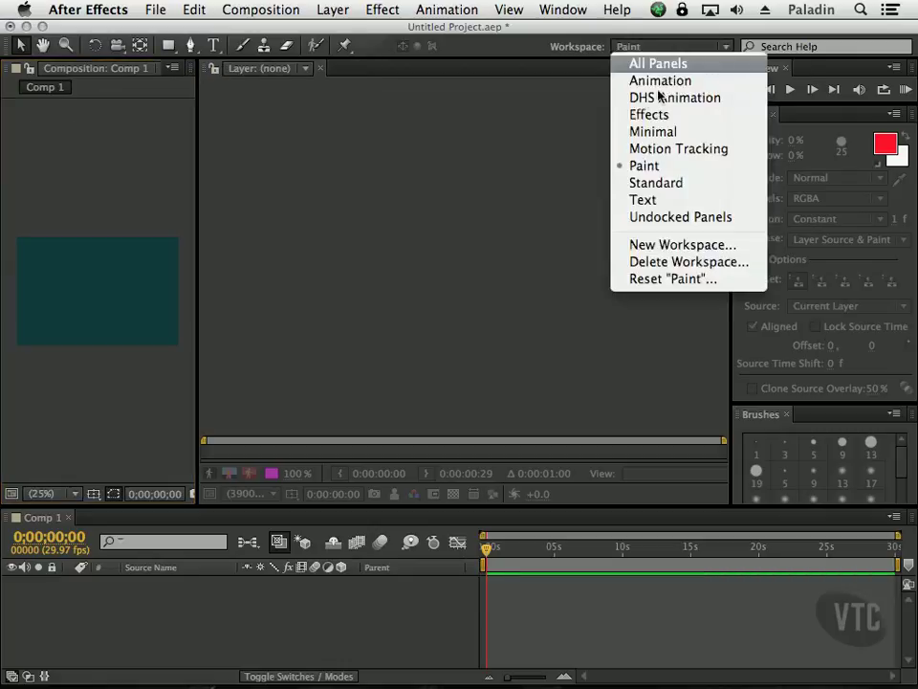
click(738, 98)
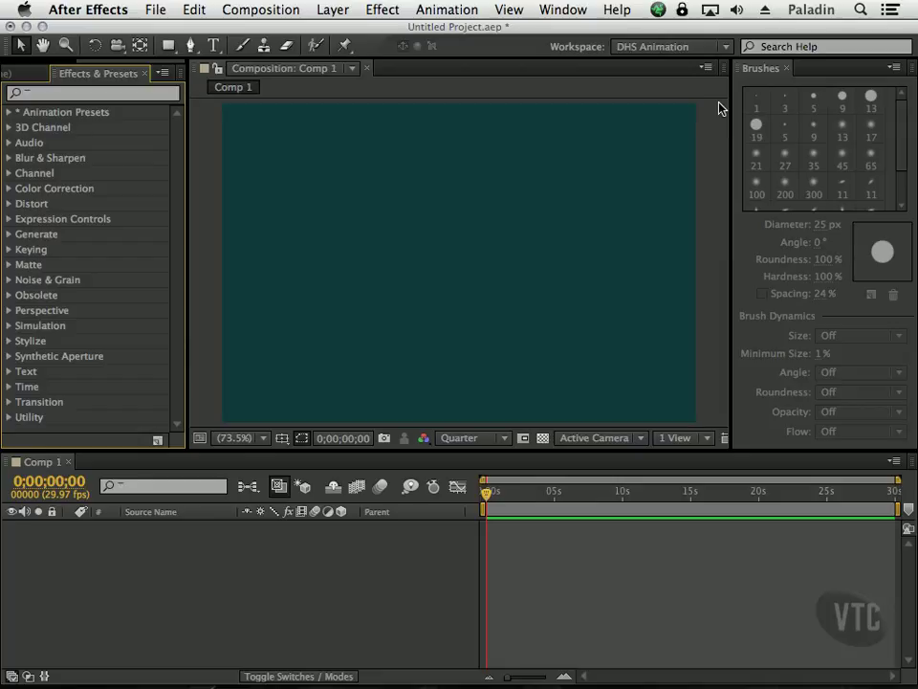
click(716, 48)
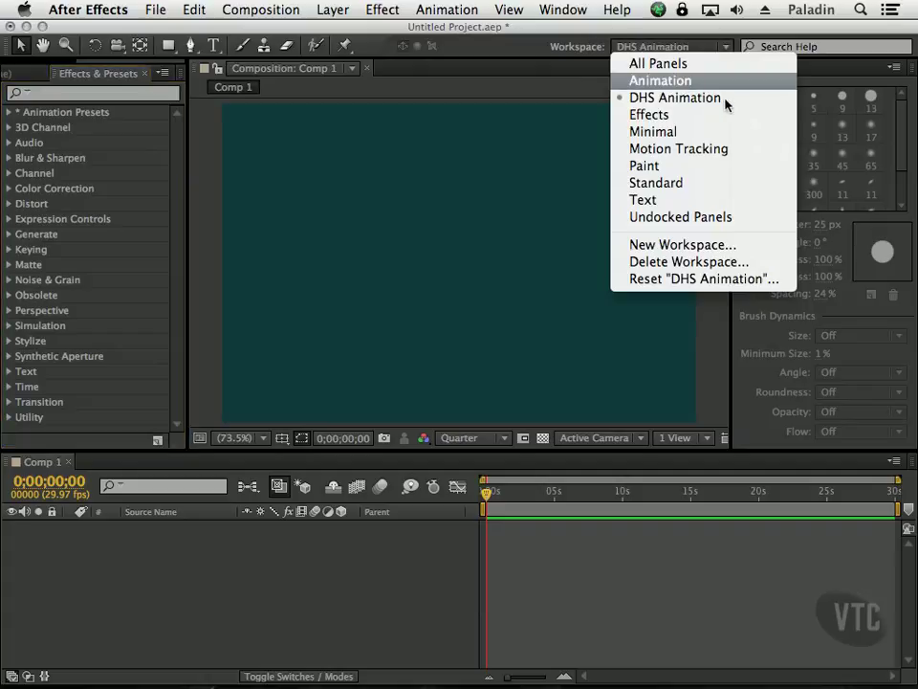
click(743, 267)
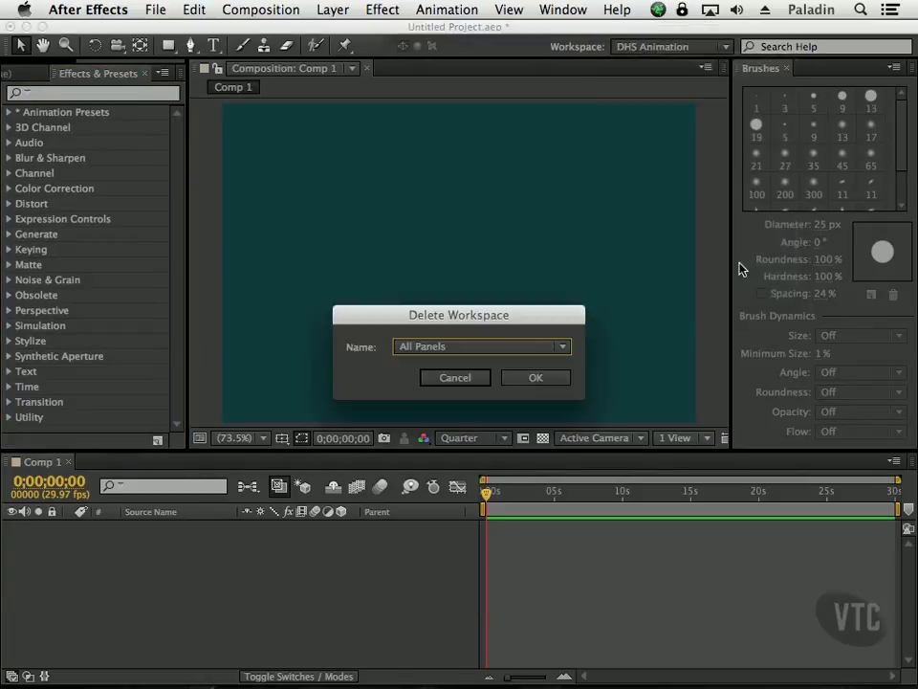
drag(554, 317, 568, 214)
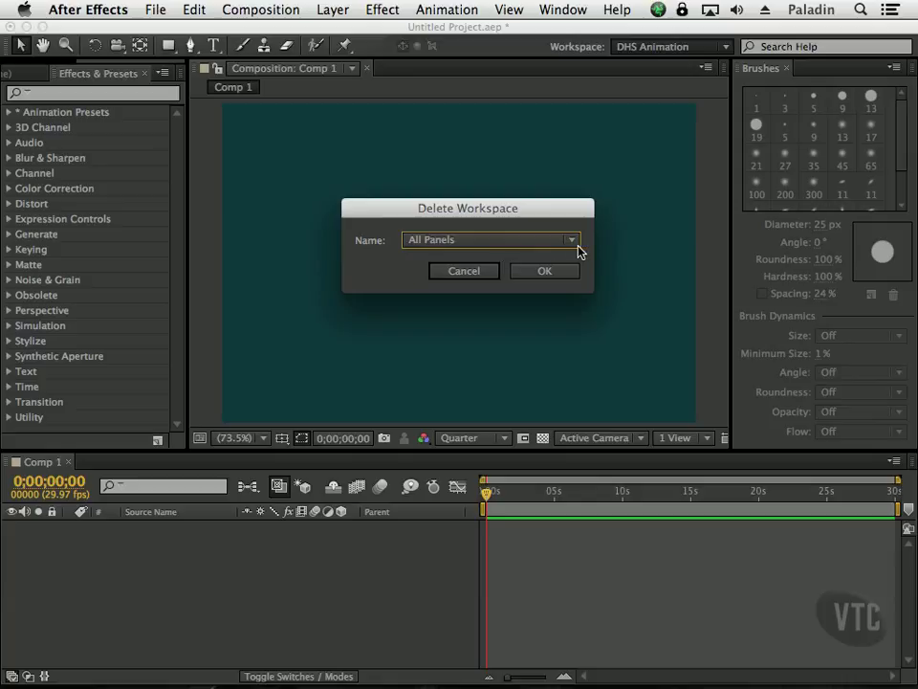
click(574, 245)
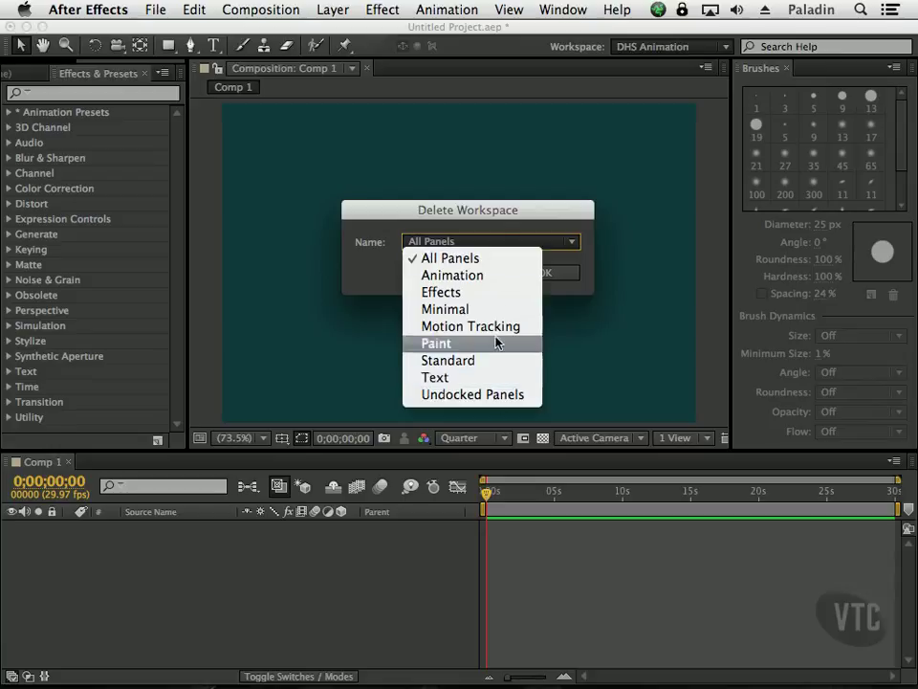
click(533, 231)
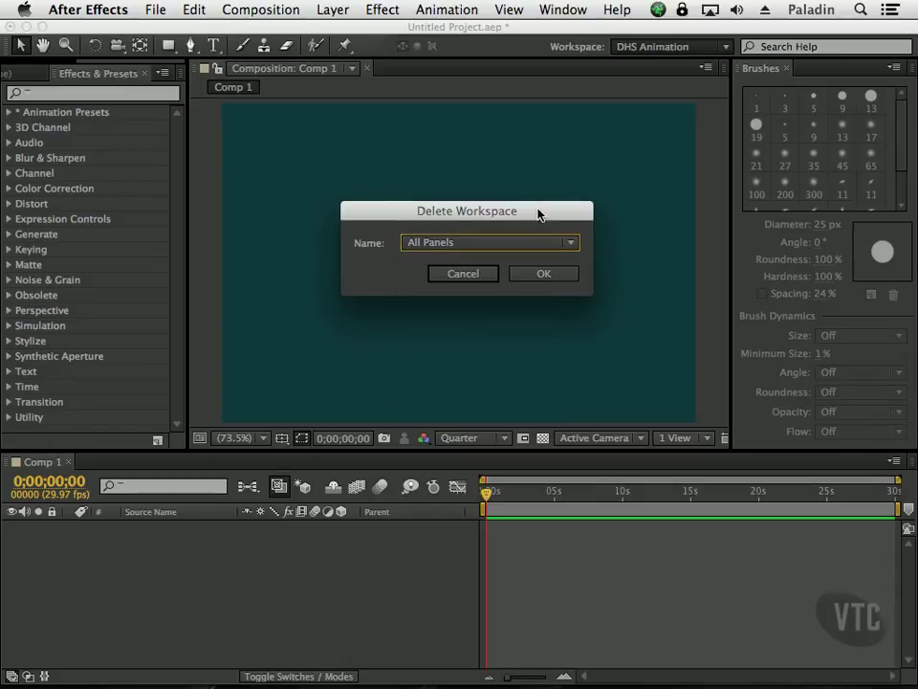
click(483, 278)
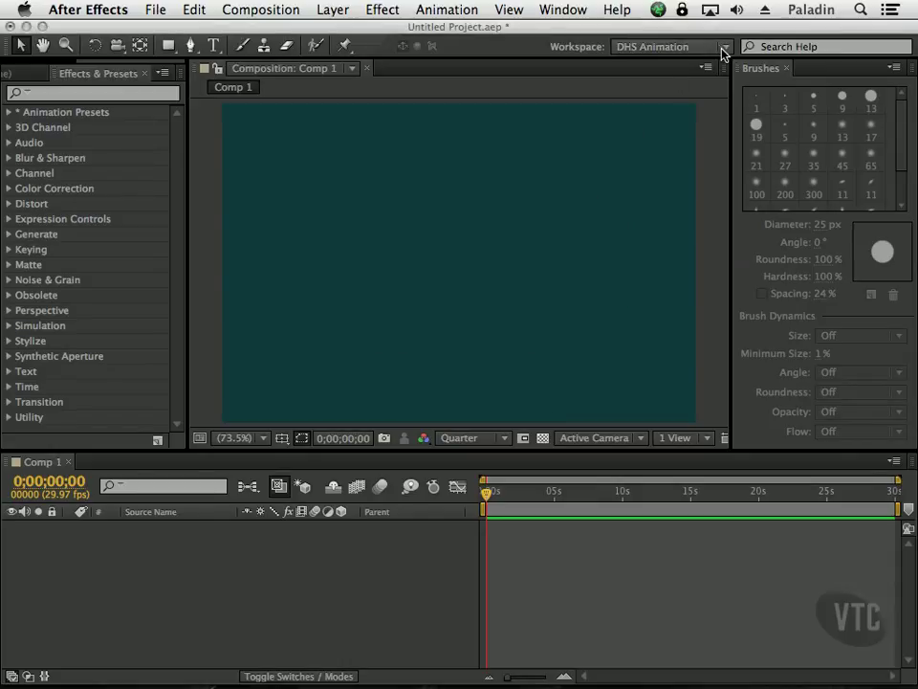
- Switch to the Animation workspace and delete the custom DHS Animation workspace
click(722, 48)
click(719, 82)
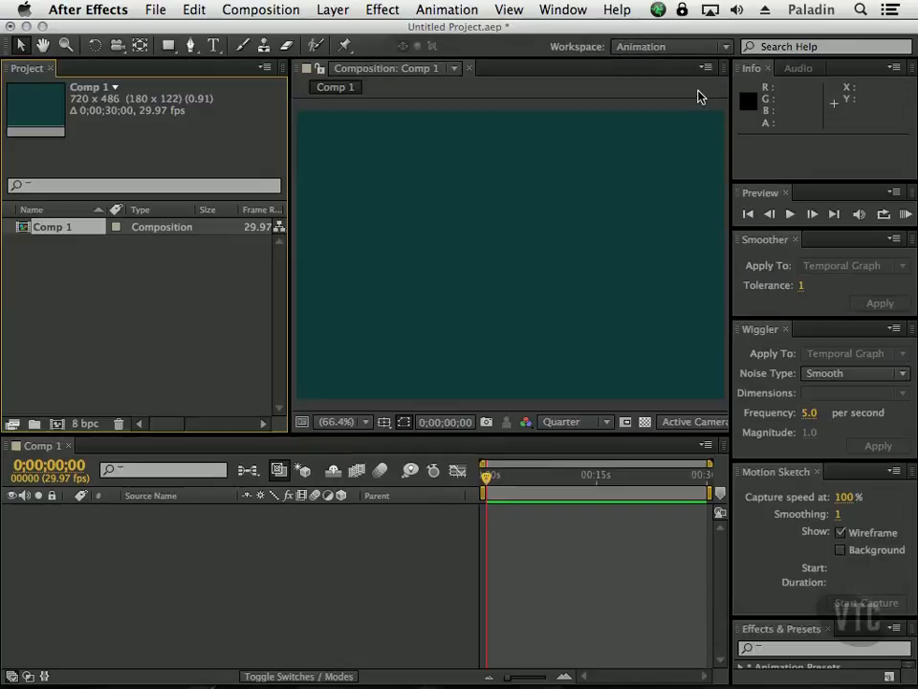
click(719, 48)
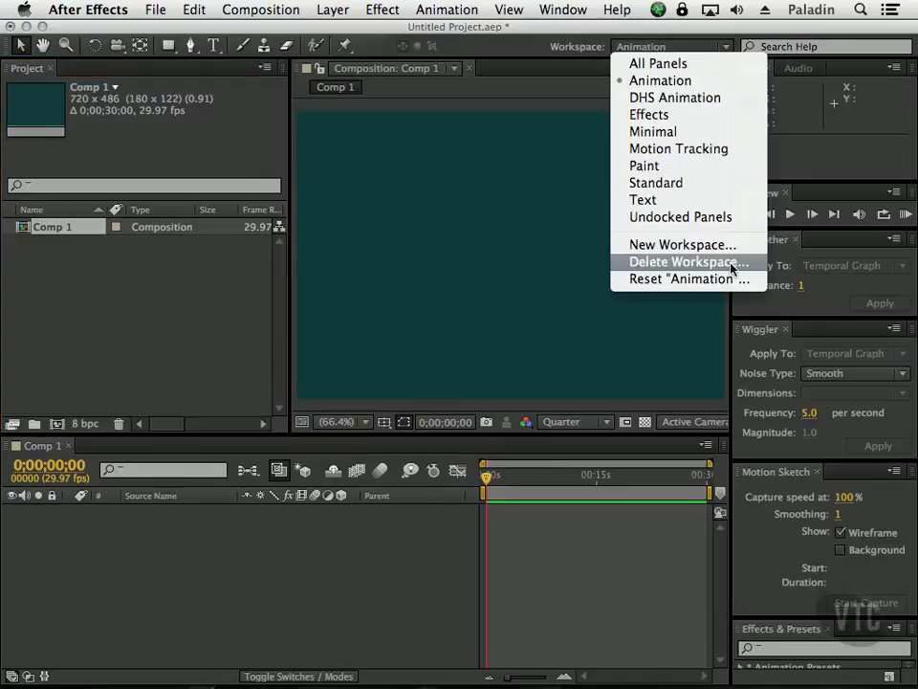
click(737, 262)
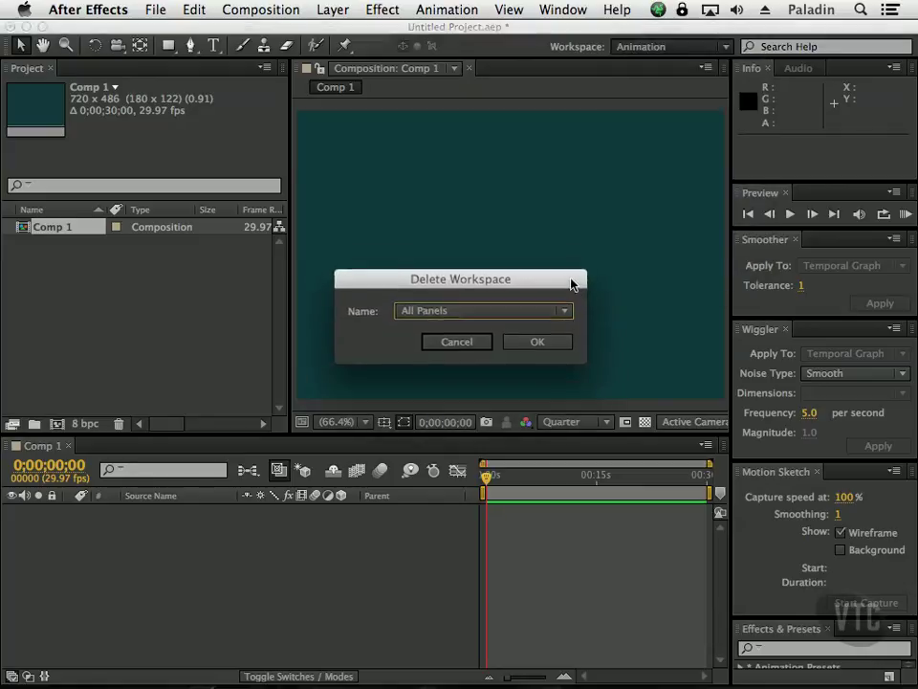
click(562, 281)
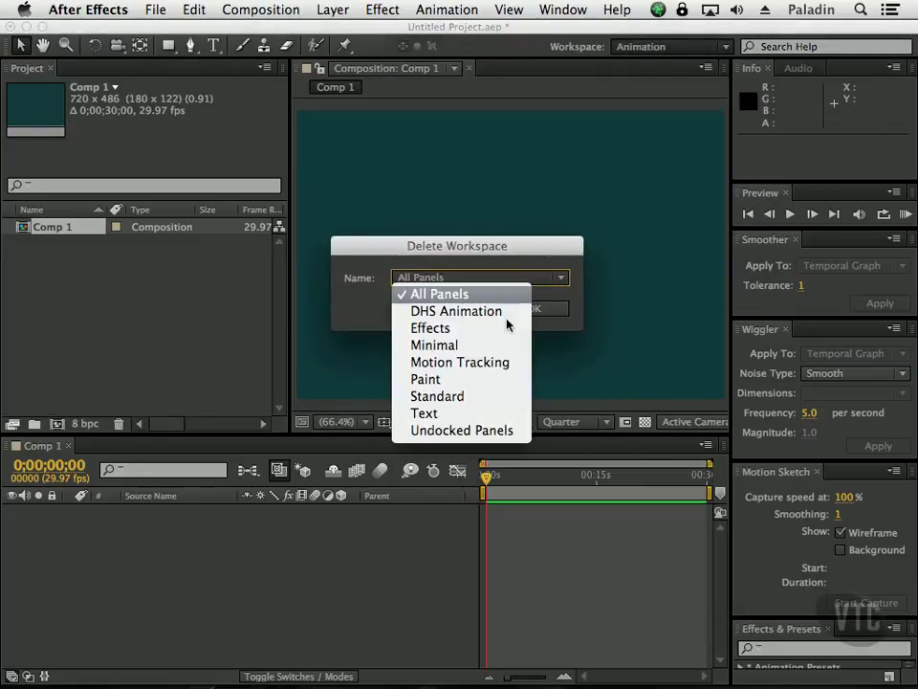
click(514, 314)
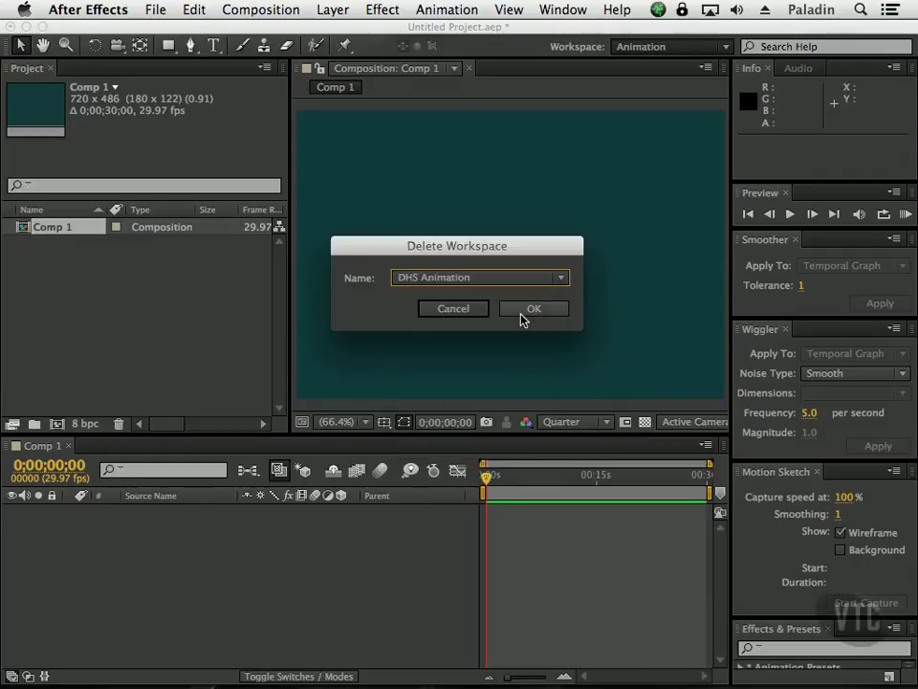
click(534, 309)
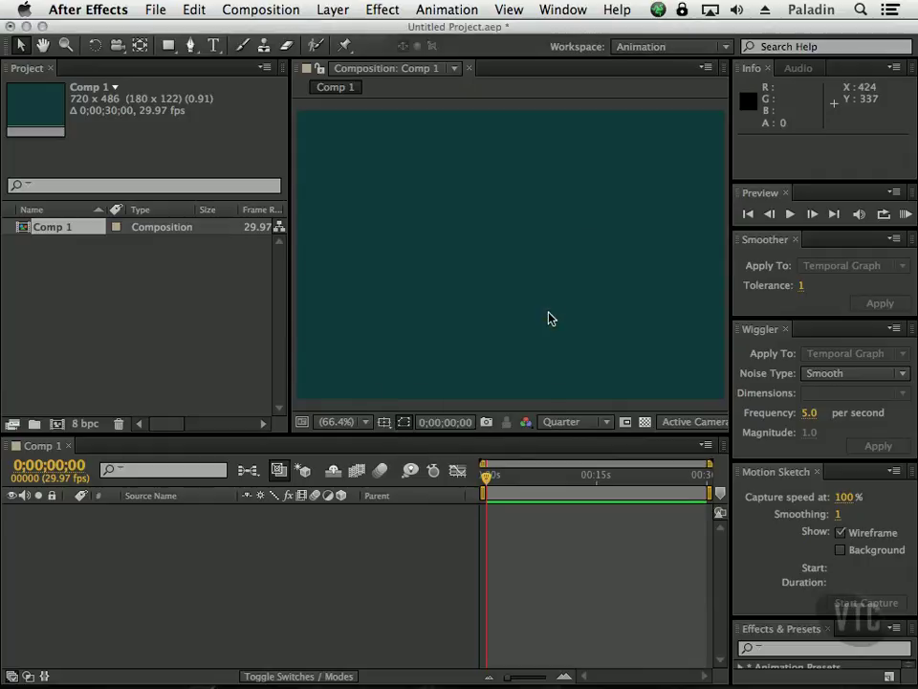
- Dock the Composition panel as a tab in the same group as the Project panel
click(710, 47)
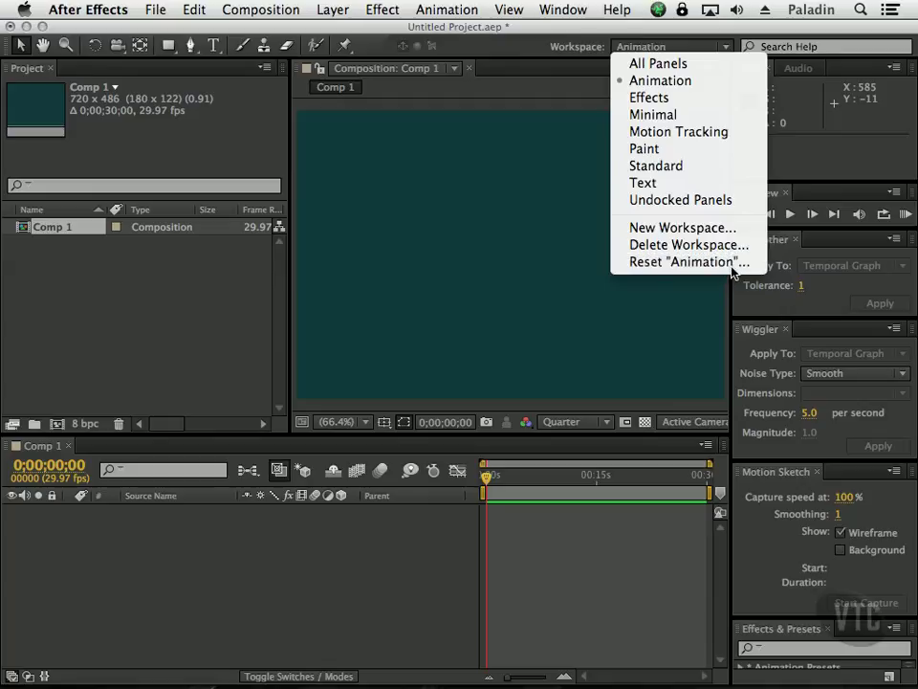
click(598, 164)
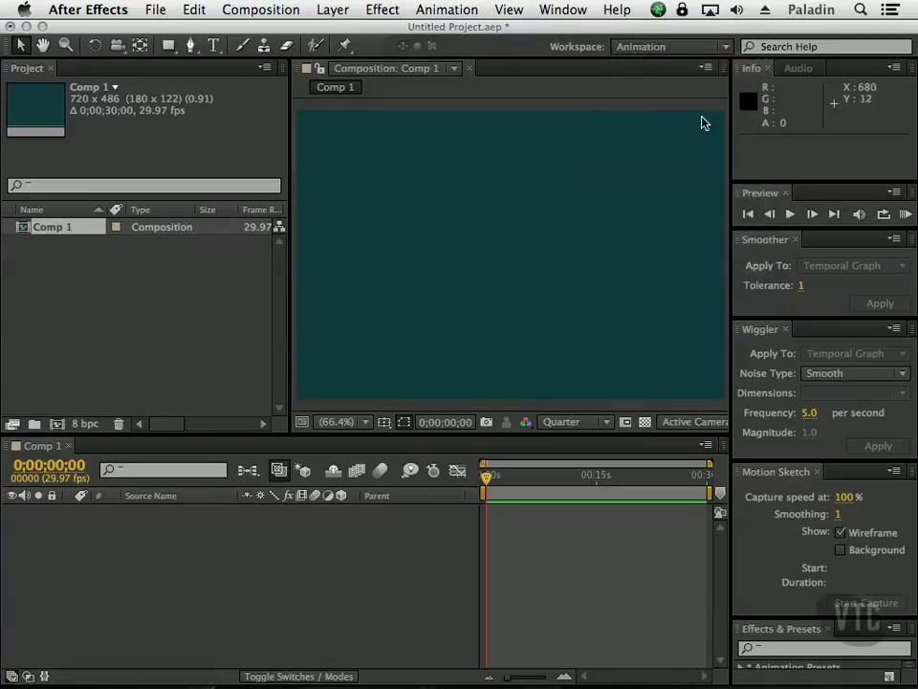
drag(301, 68, 67, 210)
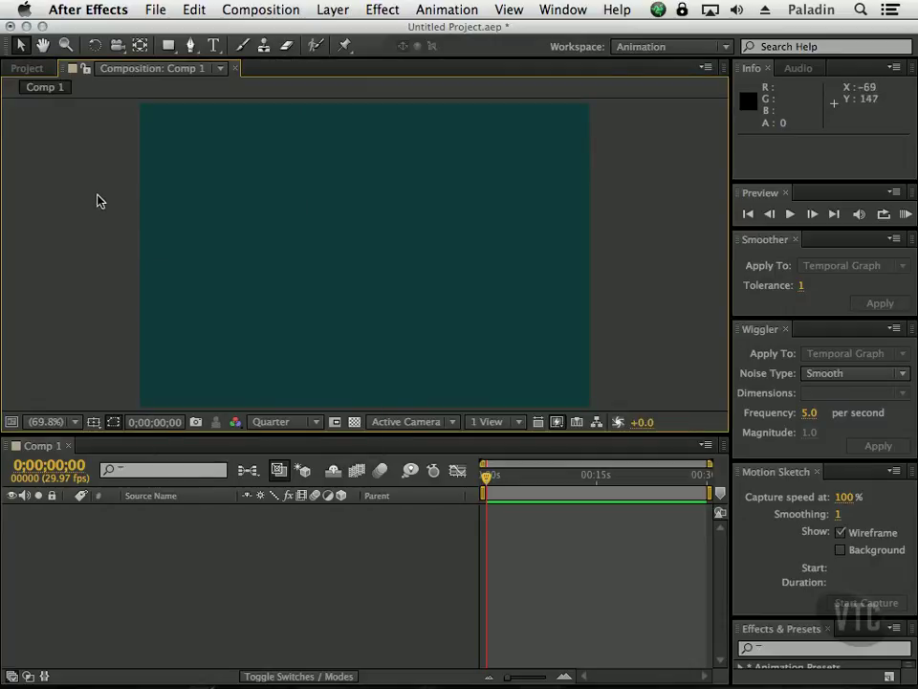
- Reset the Animation workspace to its original layout
click(724, 49)
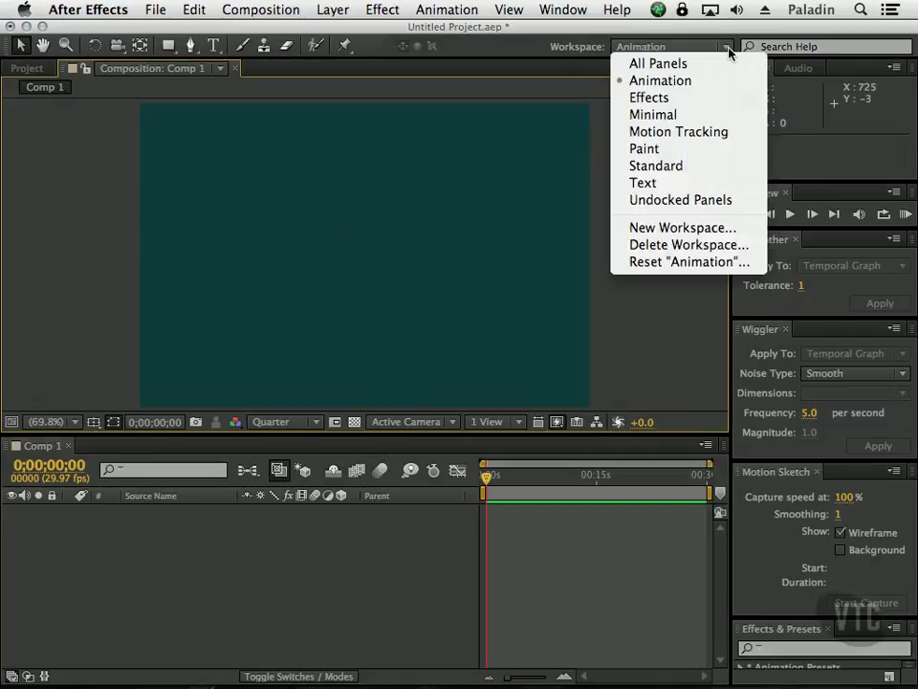
click(681, 263)
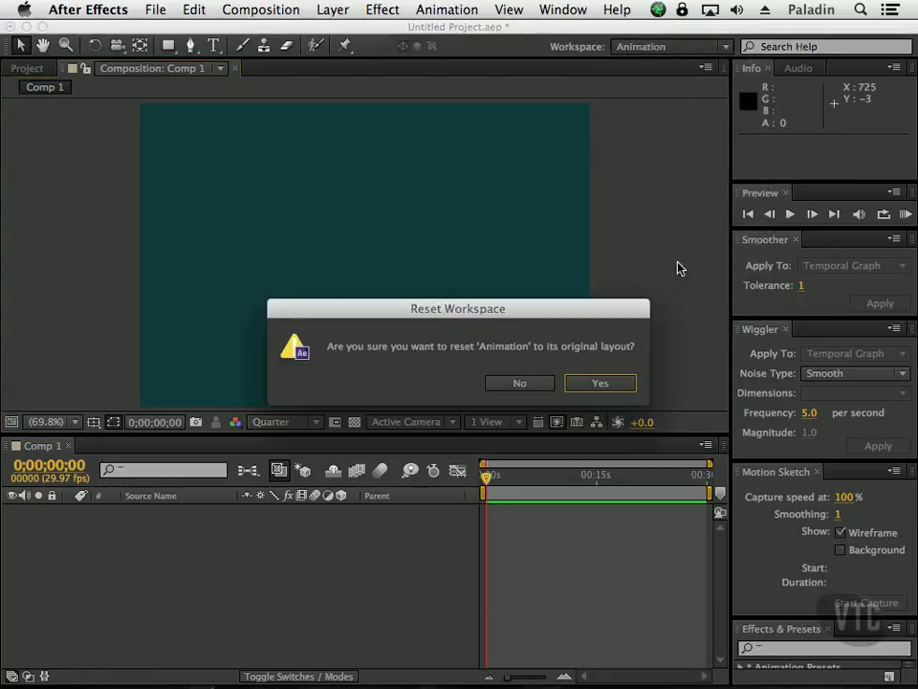
click(603, 385)
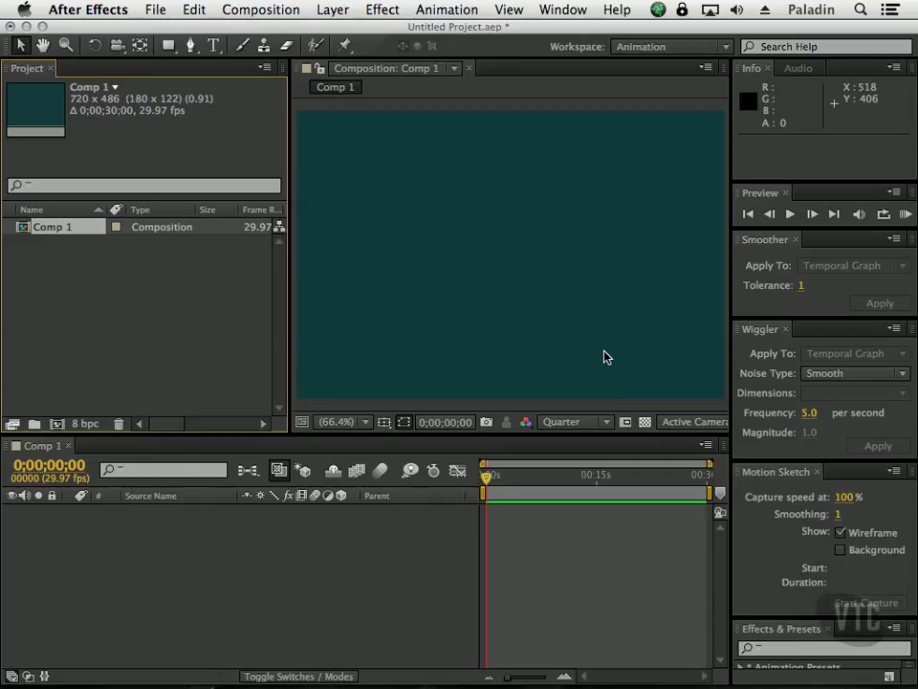